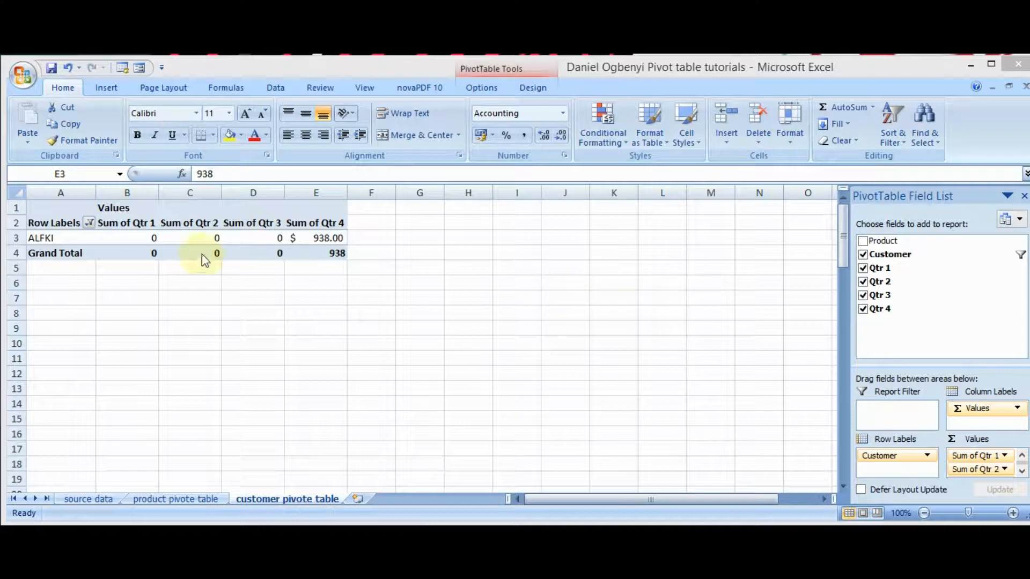
Reset the Row Labels filter on the customer pivot table to include all customers
click(89, 223)
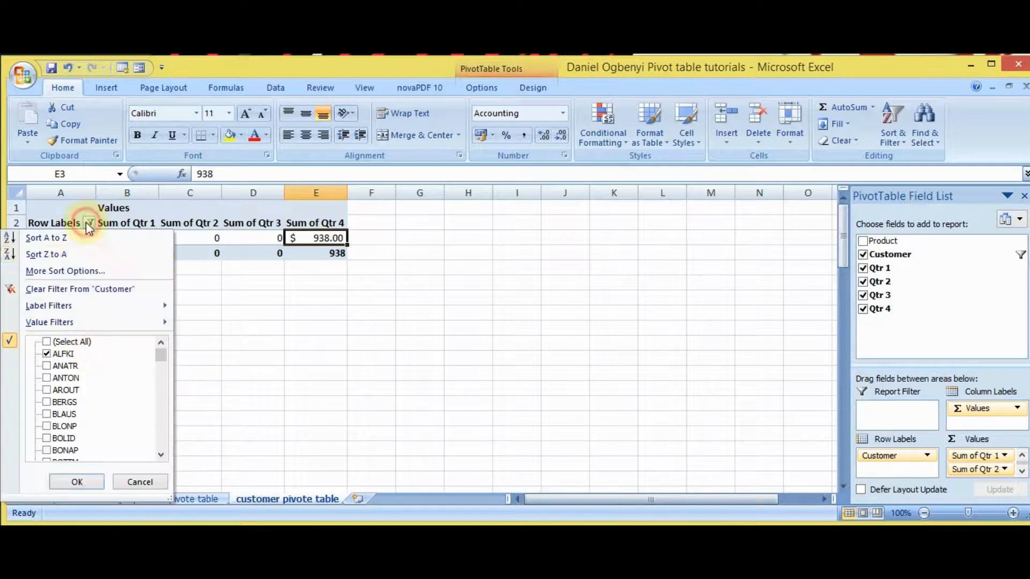
click(47, 342)
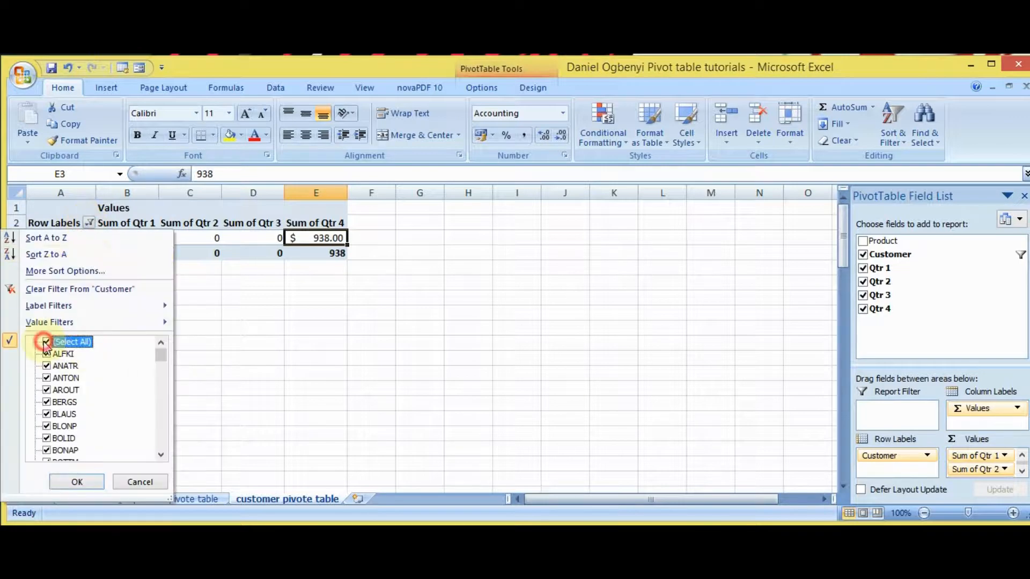
click(77, 483)
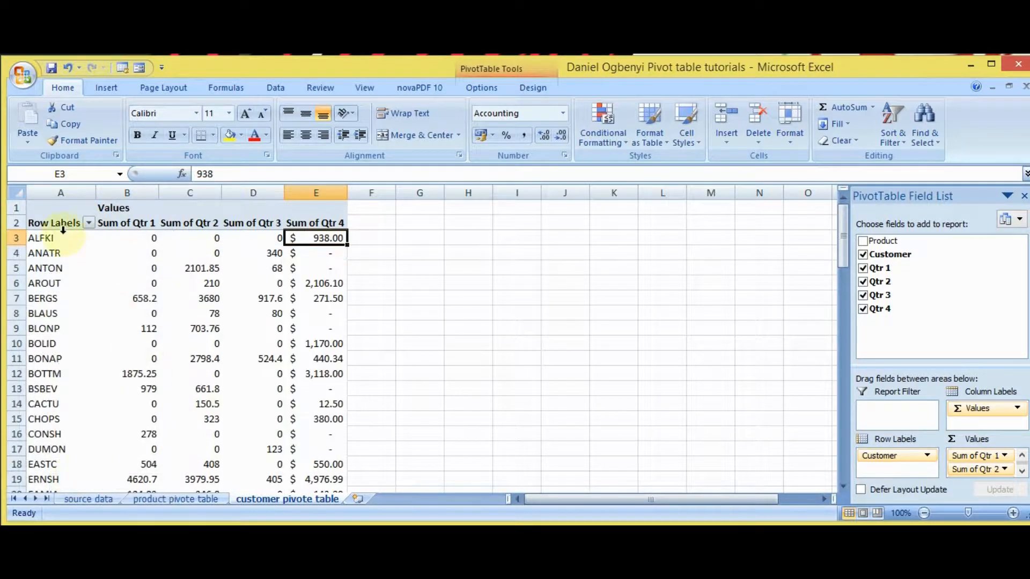
Examine the product, customer and quarterly sales records in the source data sheet, going down the Product column
click(91, 499)
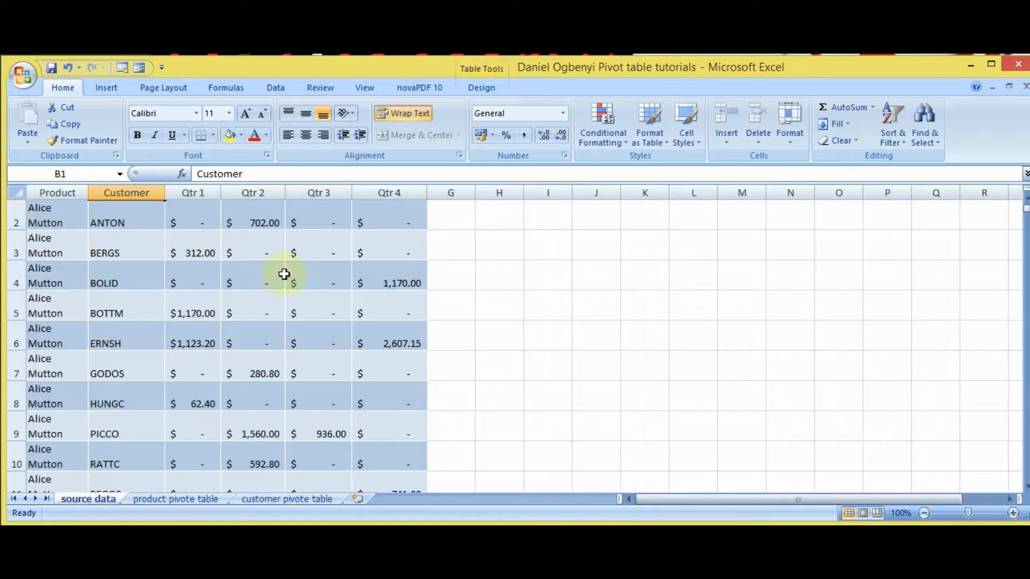
drag(1028, 206, 1028, 201)
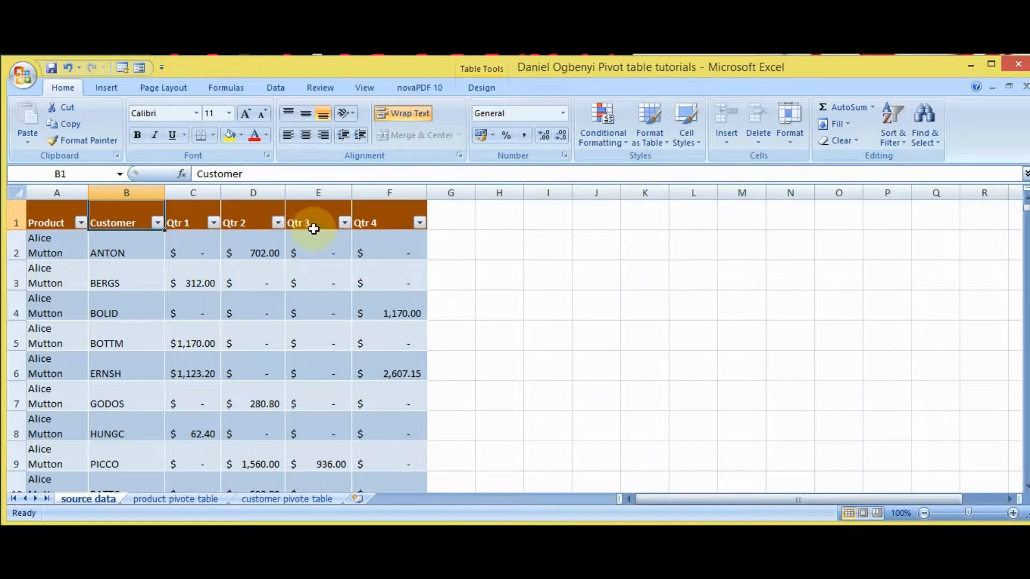
click(55, 219)
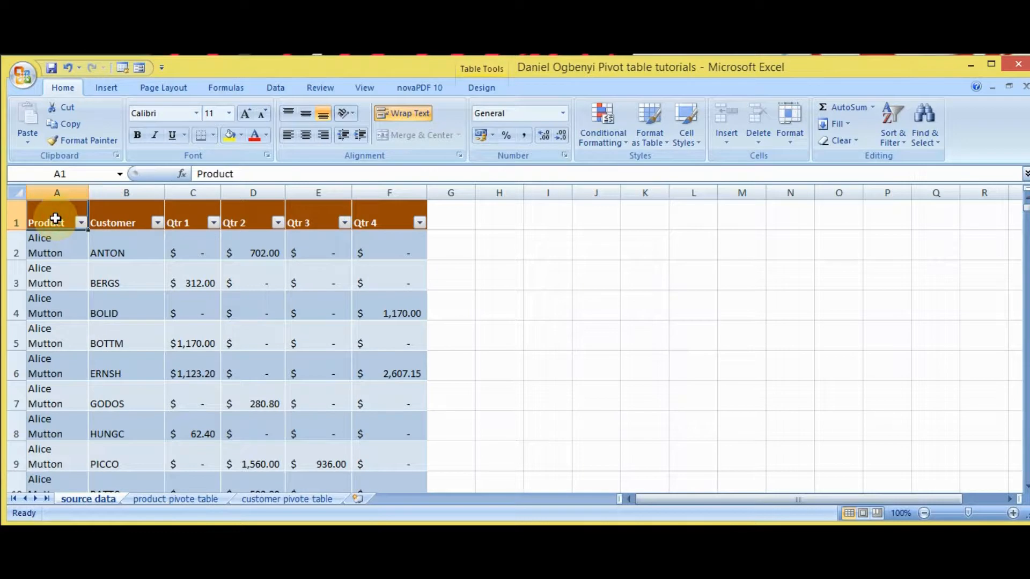
key(Down)
key(Down)
key(Down)
key(Down)
key(Down)
key(Down)
key(Down)
key(Down)
key(Down)
key(Down)
key(Down)
key(Down)
key(Down)
key(Down)
key(Down)
key(Down)
key(Down)
key(Down)
key(Down)
key(Down)
key(Down)
key(Down)
key(Down)
key(Down)
key(Down)
key(Down)
key(Down)
key(Down)
key(Down)
key(Down)
key(Down)
key(Down)
key(Down)
key(Down)
key(Down)
key(Down)
key(Down)
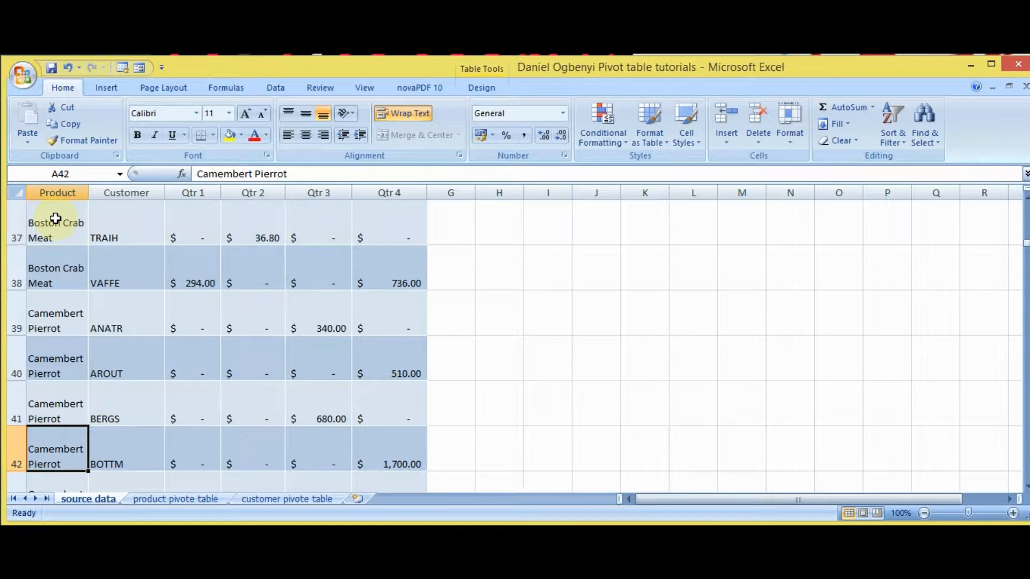
key(Down)
key(Down)
key(Down)
key(Down)
key(Down)
key(Down)
key(Down)
key(Down)
key(Down)
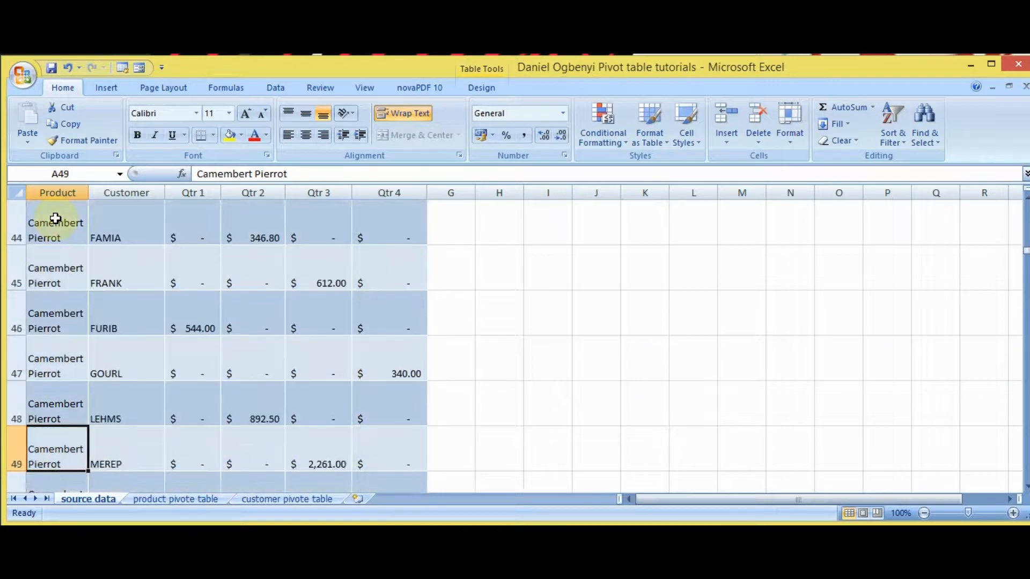
key(Down)
key(Down)
key(Down)
key(Down)
key(Down)
key(Down)
key(Down)
key(Down)
key(Down)
key(Down)
key(Down)
key(Down)
key(Down)
key(Down)
key(Down)
key(Down)
key(Down)
key(Down)
key(Down)
key(Down)
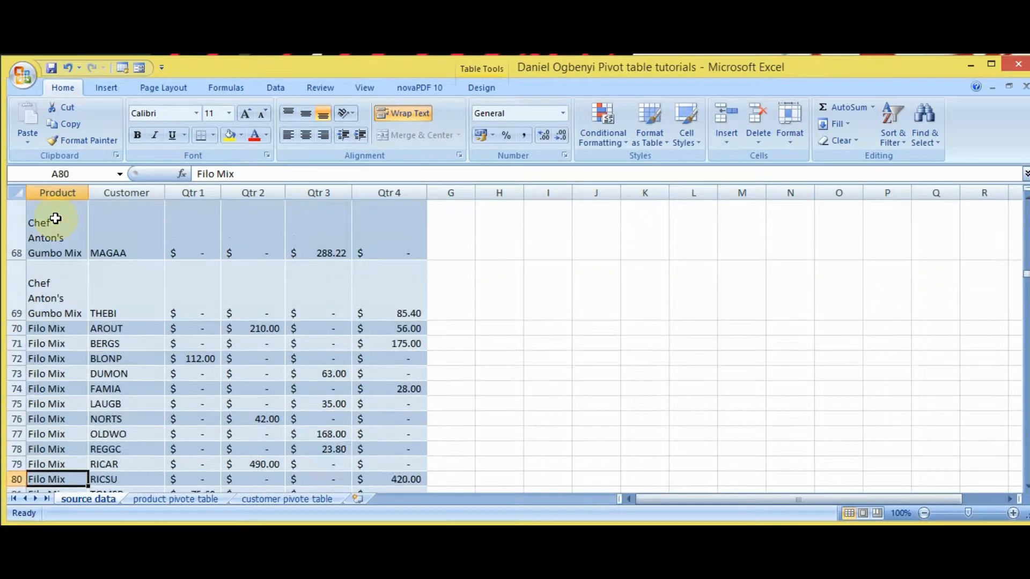
key(Down)
key(Down)
key(Down)
key(Down)
key(Down)
key(Down)
key(Down)
key(Down)
key(Down)
key(Down)
key(Down)
key(Down)
key(Down)
key(Down)
key(Down)
key(Down)
key(Down)
key(Down)
key(Down)
key(Down)
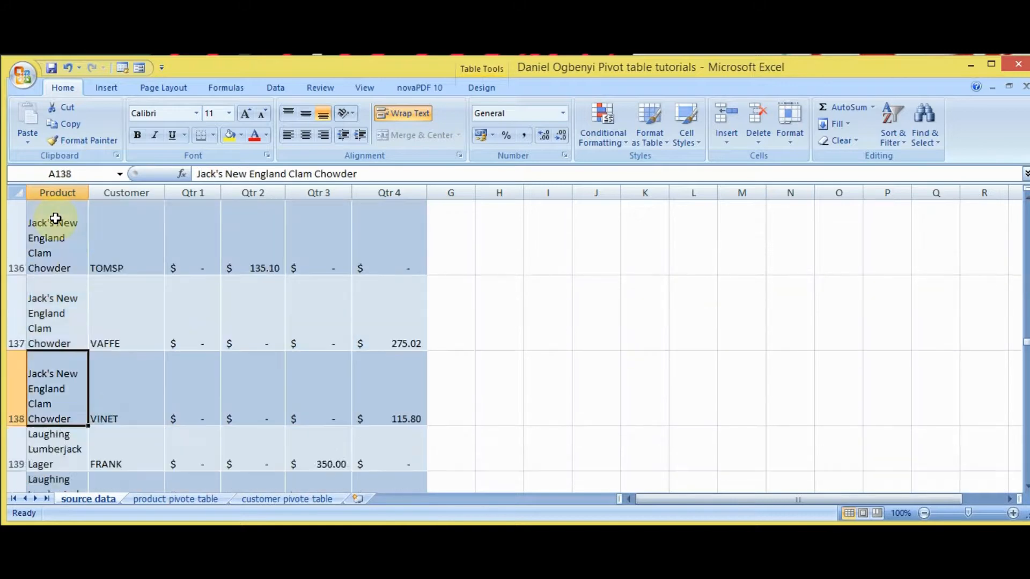
key(Down)
key(Down)
key(Down)
key(Down)
key(Down)
key(Down)
key(Down)
key(Down)
key(Down)
key(Down)
key(Down)
key(Down)
key(Down)
key(Down)
key(Down)
key(Down)
key(Down)
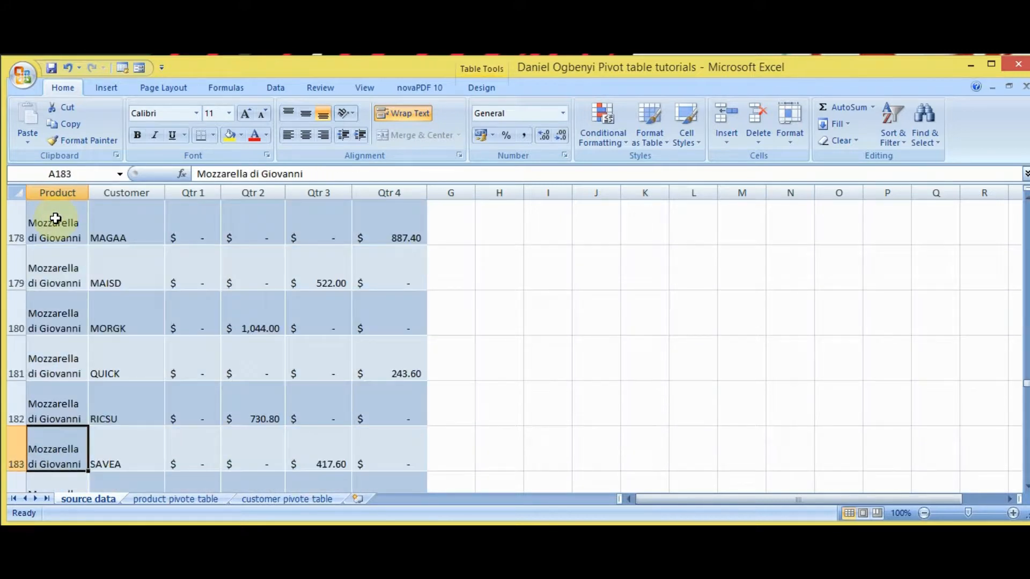
key(Down)
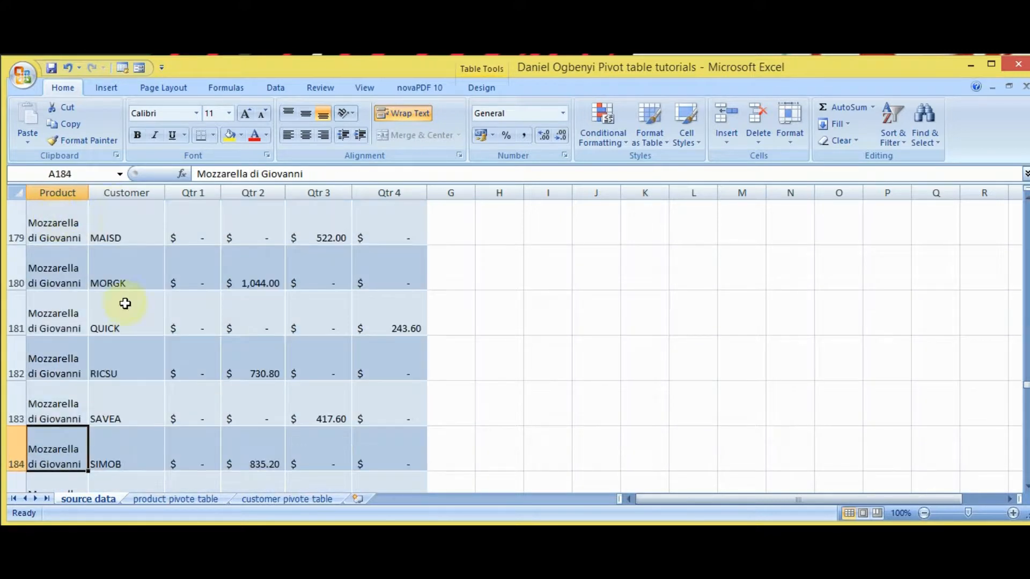
On the product pivote table sheet, reset the Row Labels filter to include all products
click(192, 500)
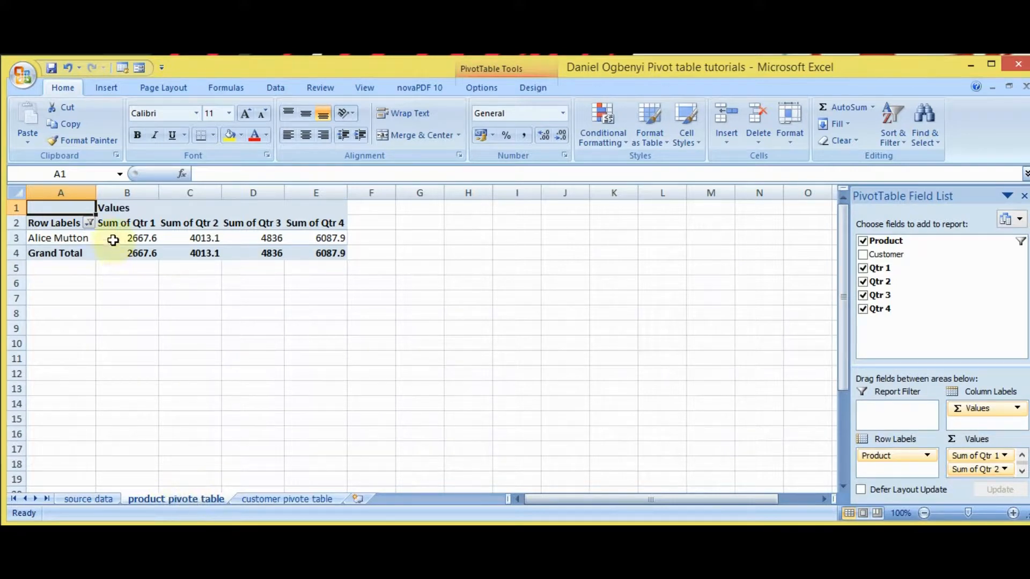
click(89, 222)
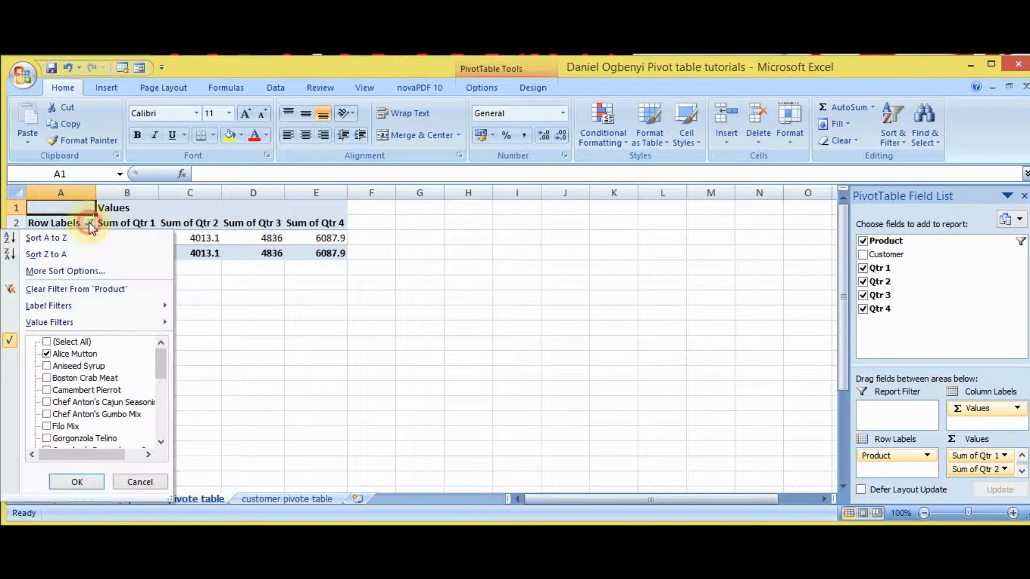
click(47, 341)
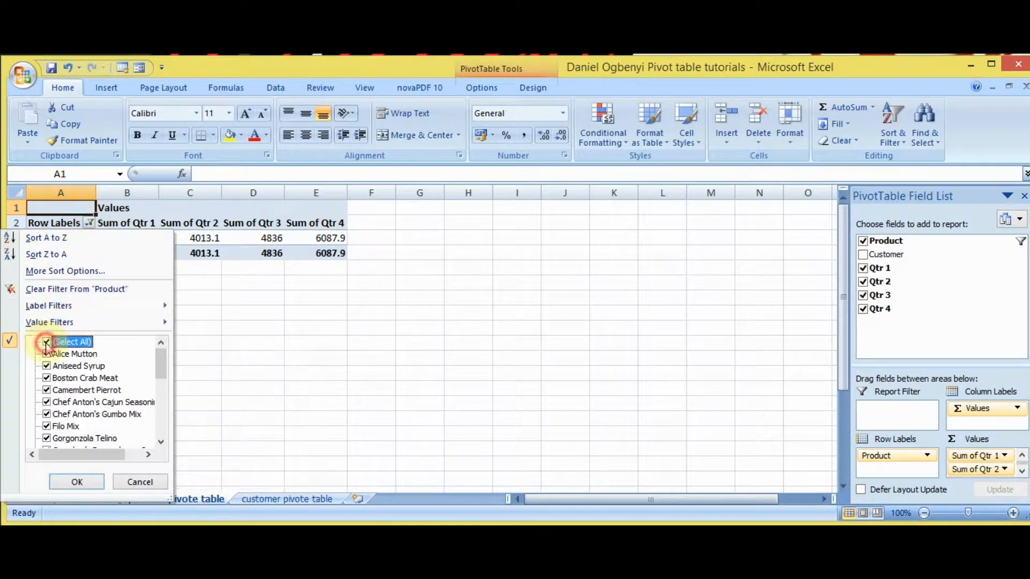
click(77, 482)
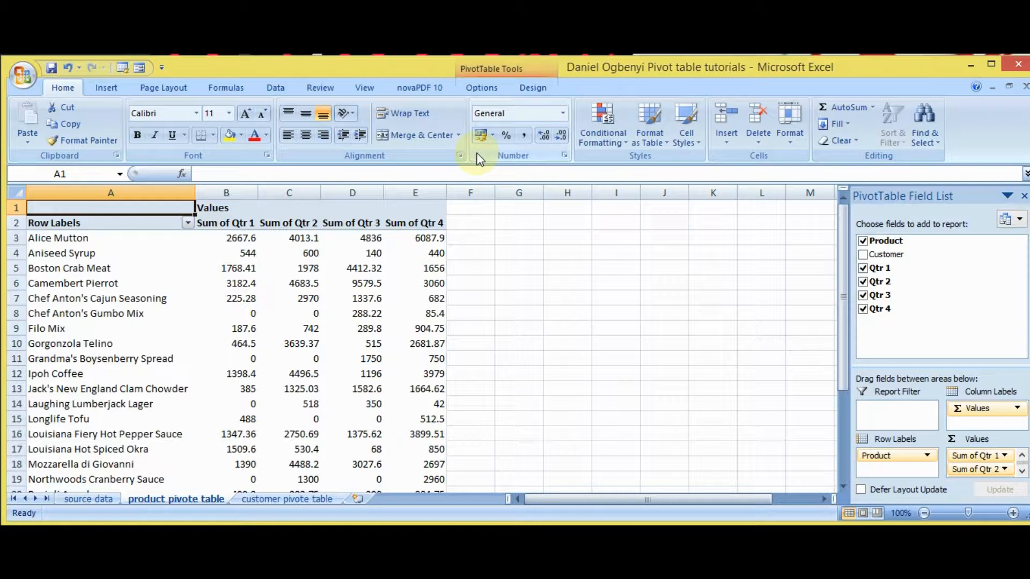
Insert a 2-D clustered column PivotChart from the unfiltered product pivot table
click(109, 89)
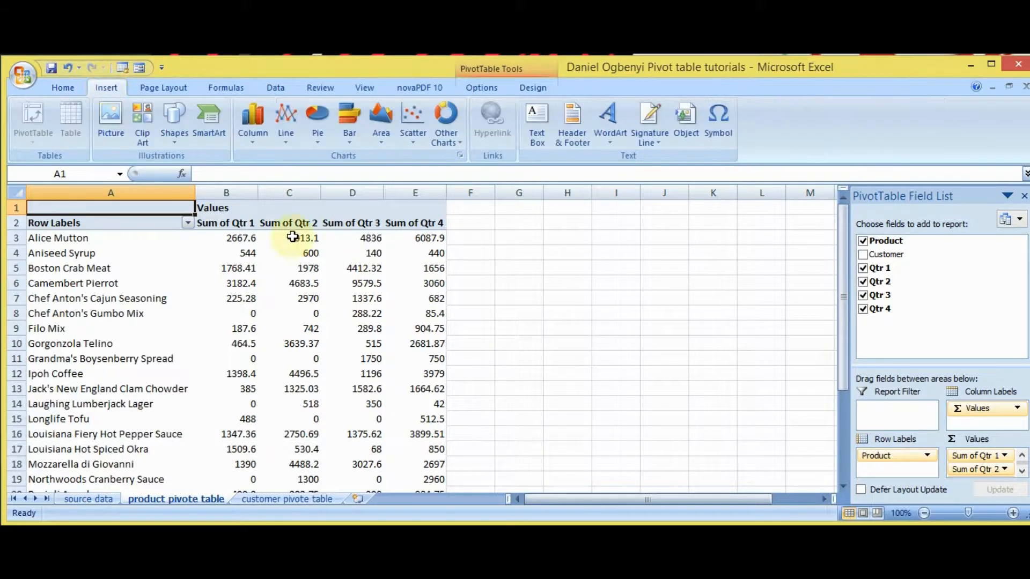
click(138, 222)
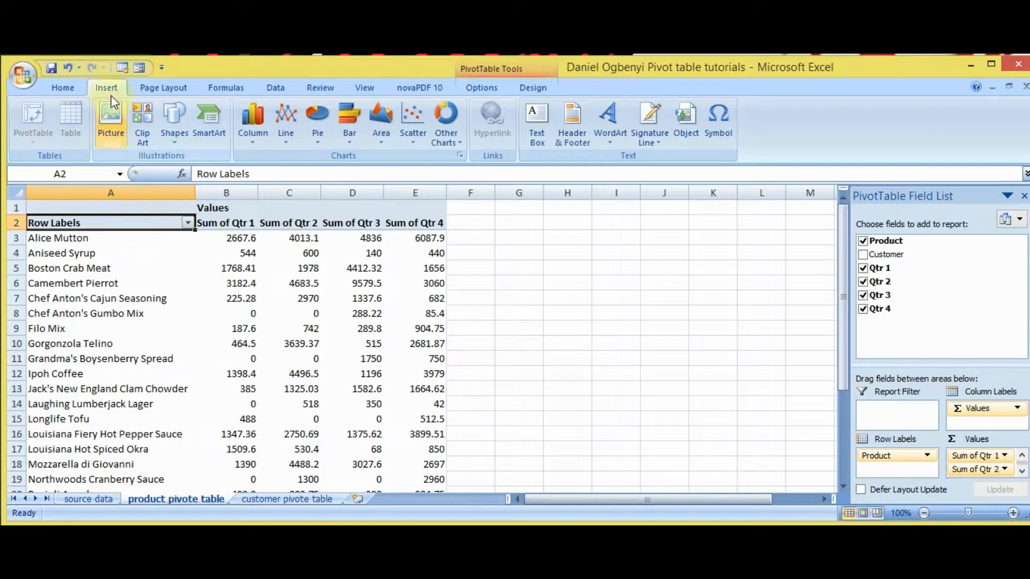
click(470, 223)
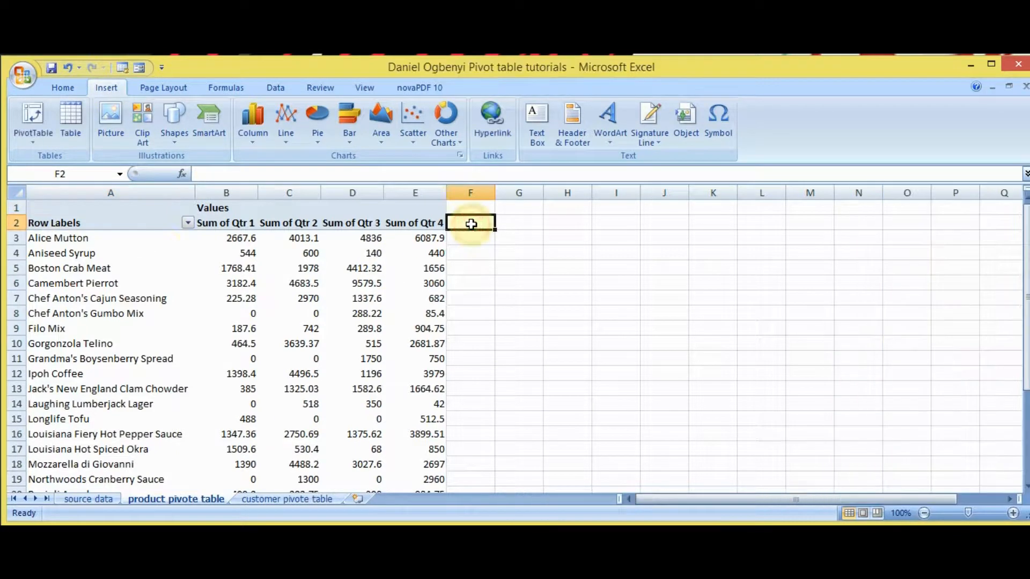
click(110, 209)
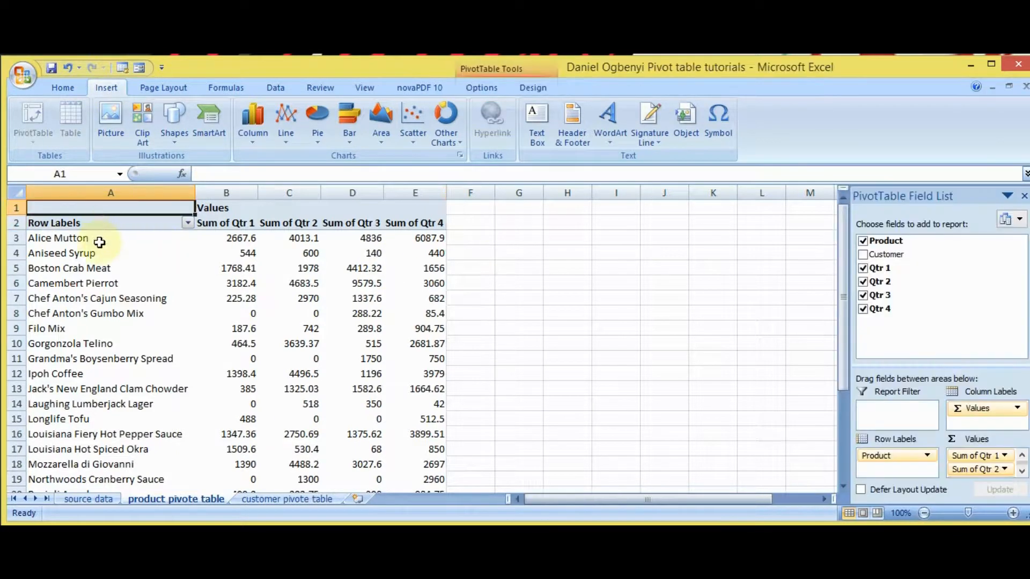
click(100, 241)
click(98, 221)
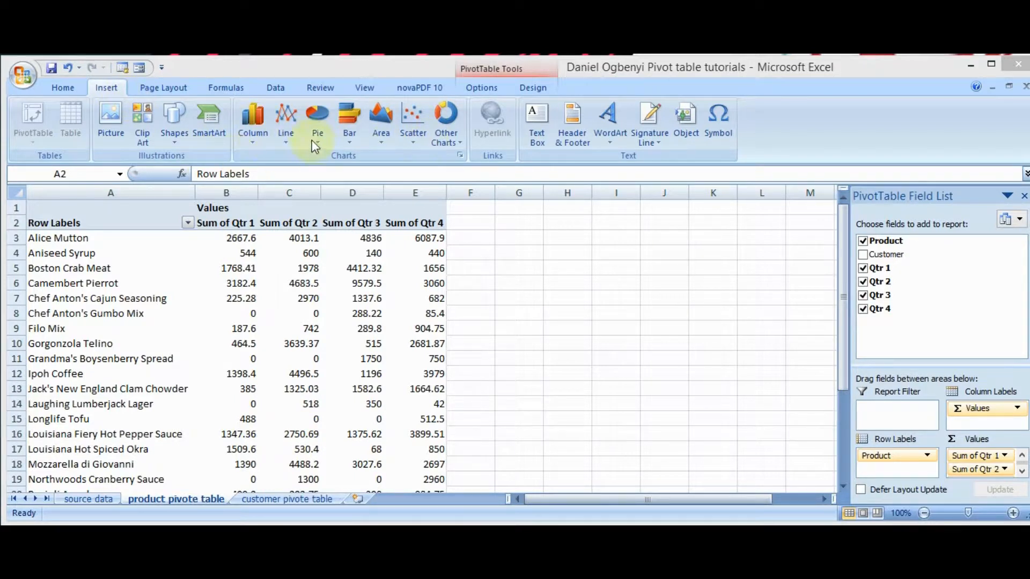
click(252, 140)
click(251, 141)
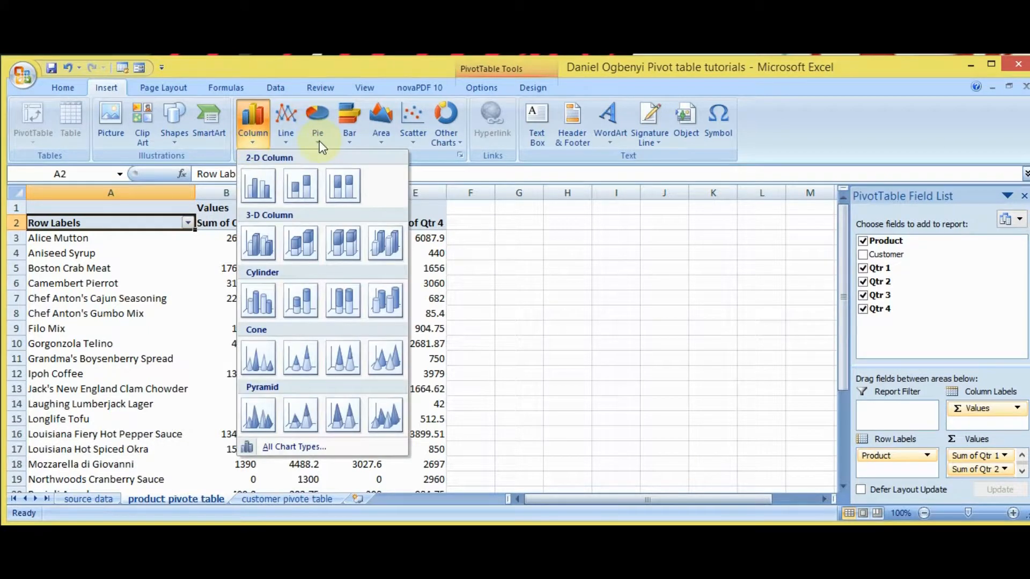
click(259, 186)
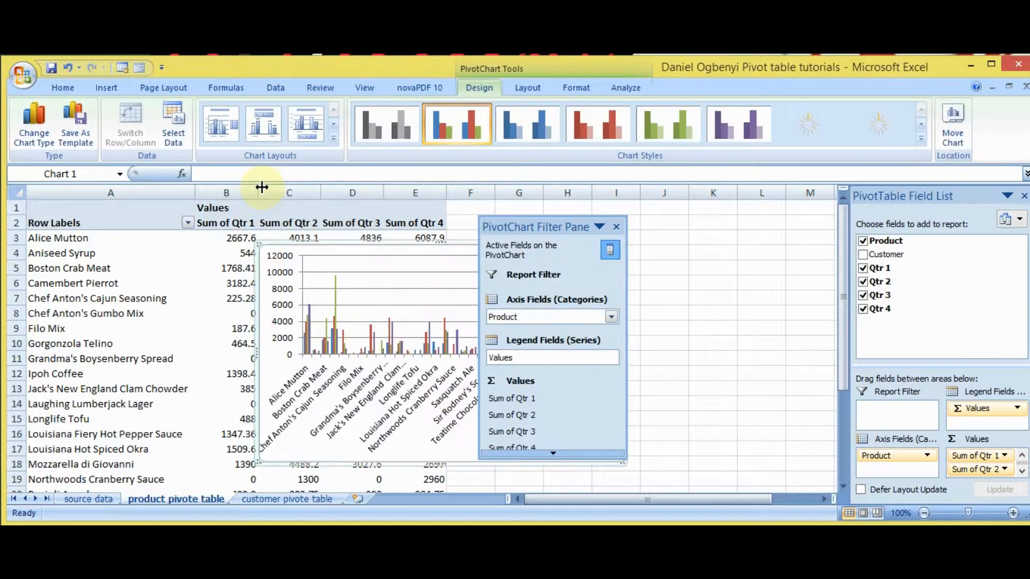
Close the PivotChart Filter Pane and move the chart into the empty columns beside the pivot table
drag(569, 223, 639, 234)
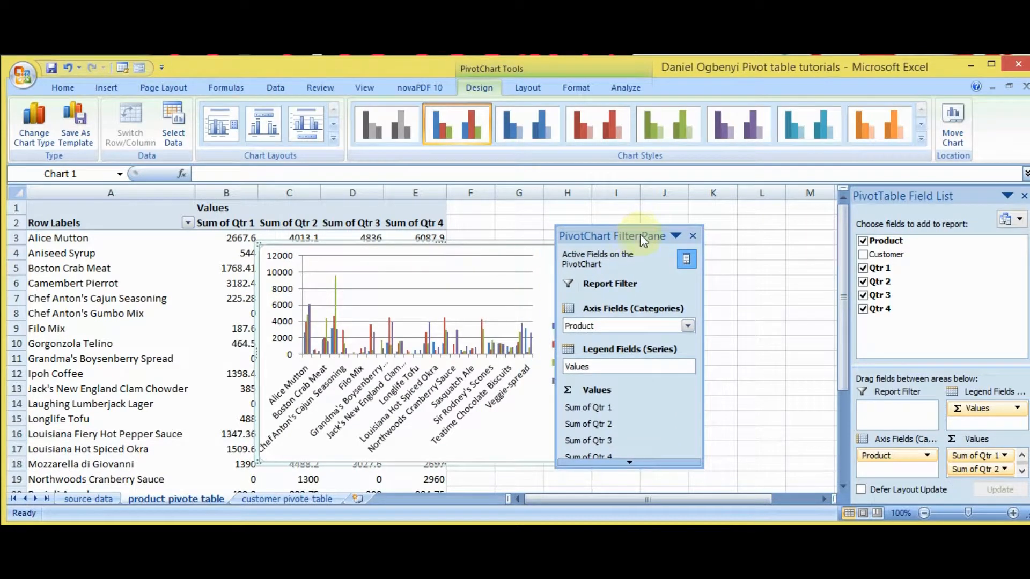
click(692, 236)
drag(579, 259, 757, 248)
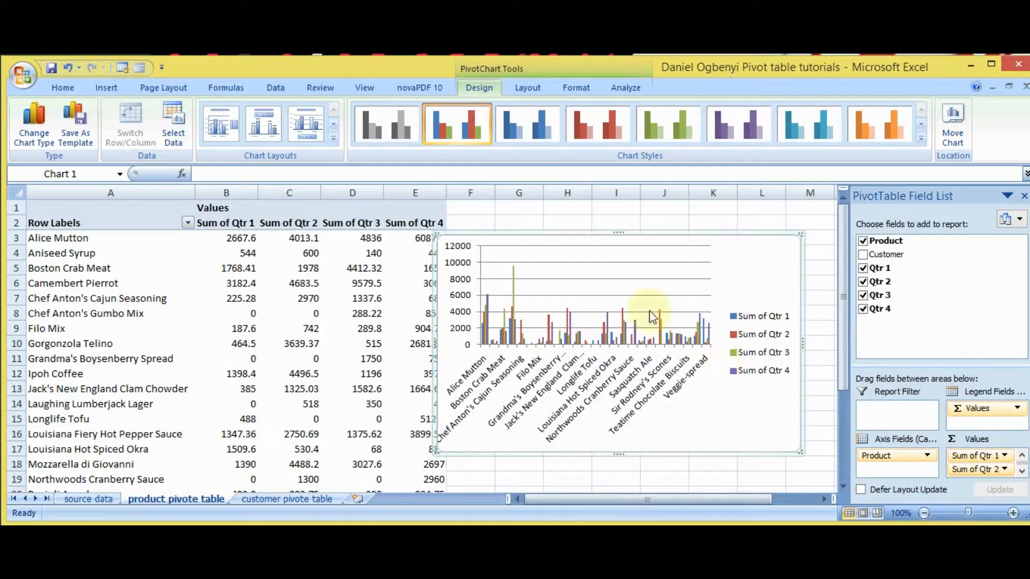
Delete the column chart showing all products
mouse_move(517, 272)
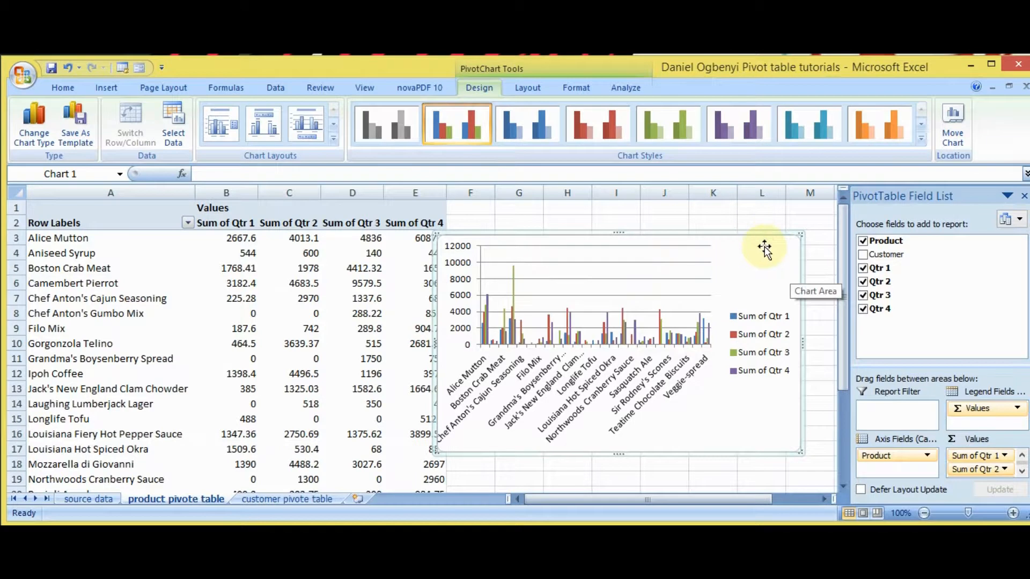
key(Delete)
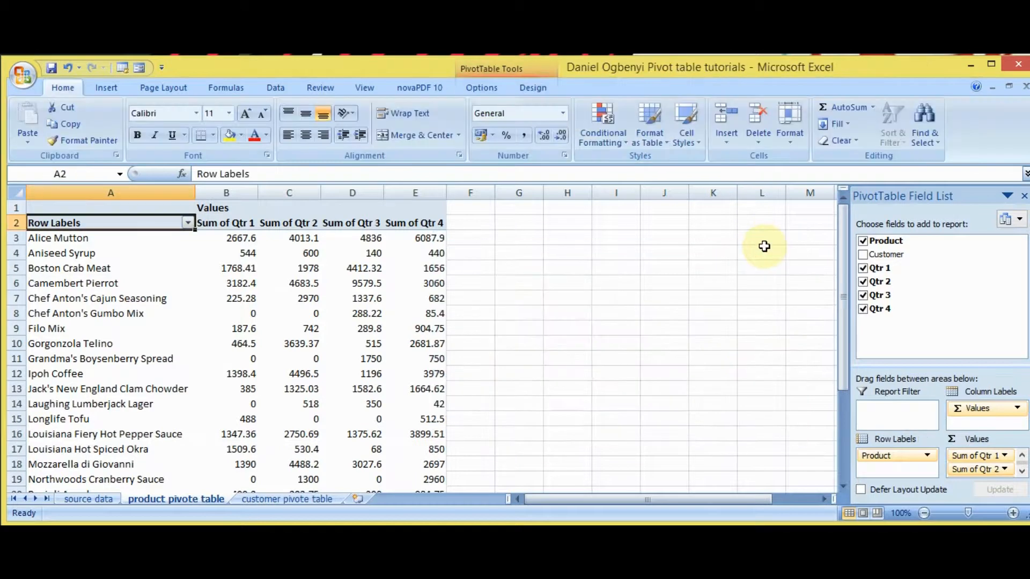
Filter the product pivot table's row labels to only Alice Mutton and Aniseed Syrup
click(187, 224)
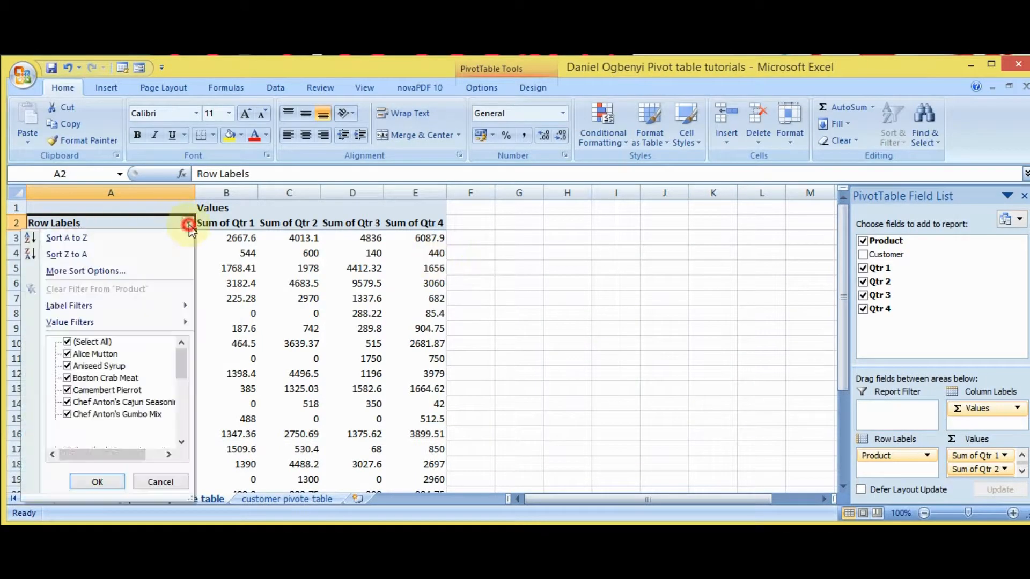
click(68, 342)
click(68, 354)
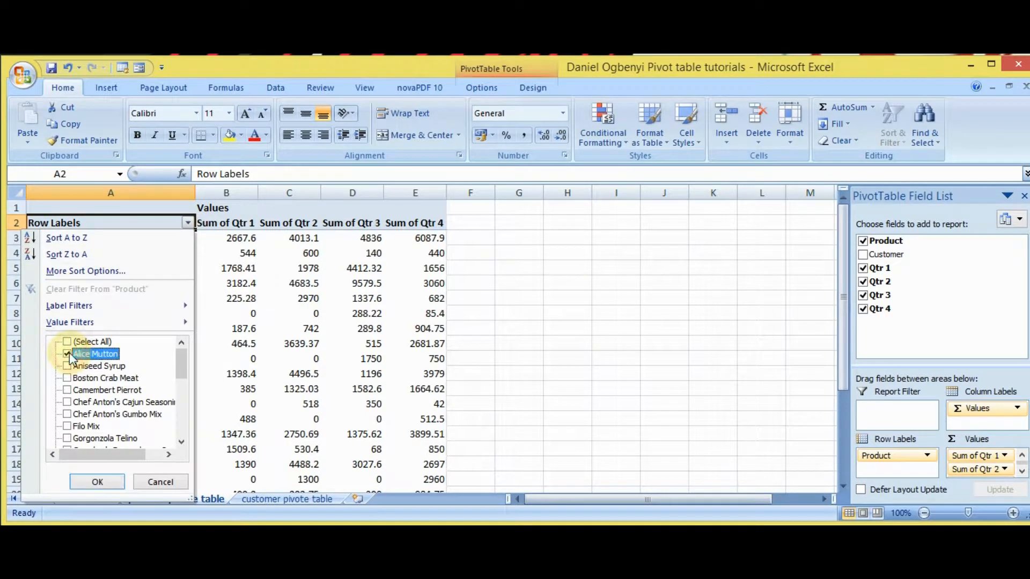
click(68, 366)
click(100, 482)
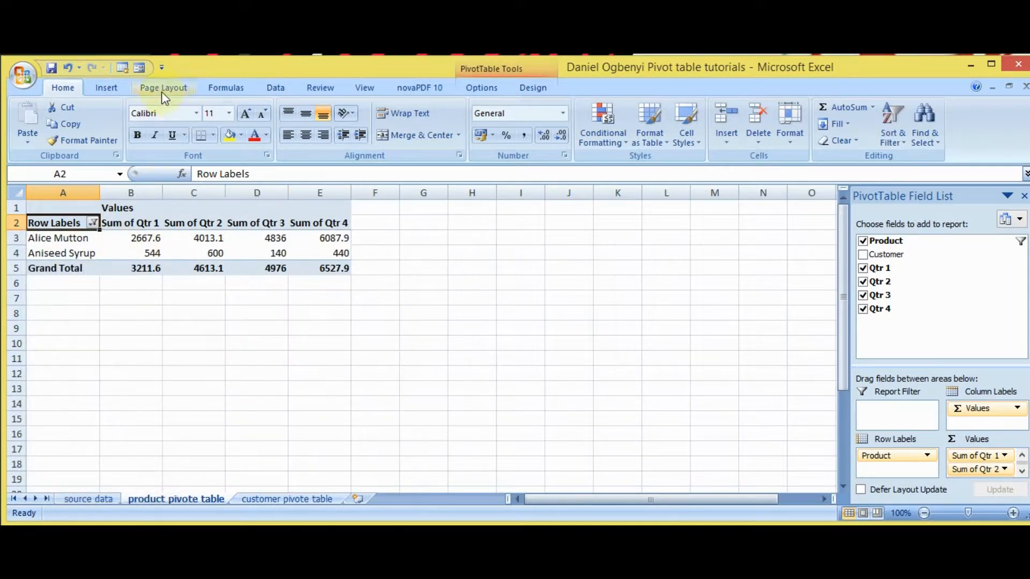
Insert a 2-D clustered column PivotChart of the two filtered products and select its plot area
click(105, 87)
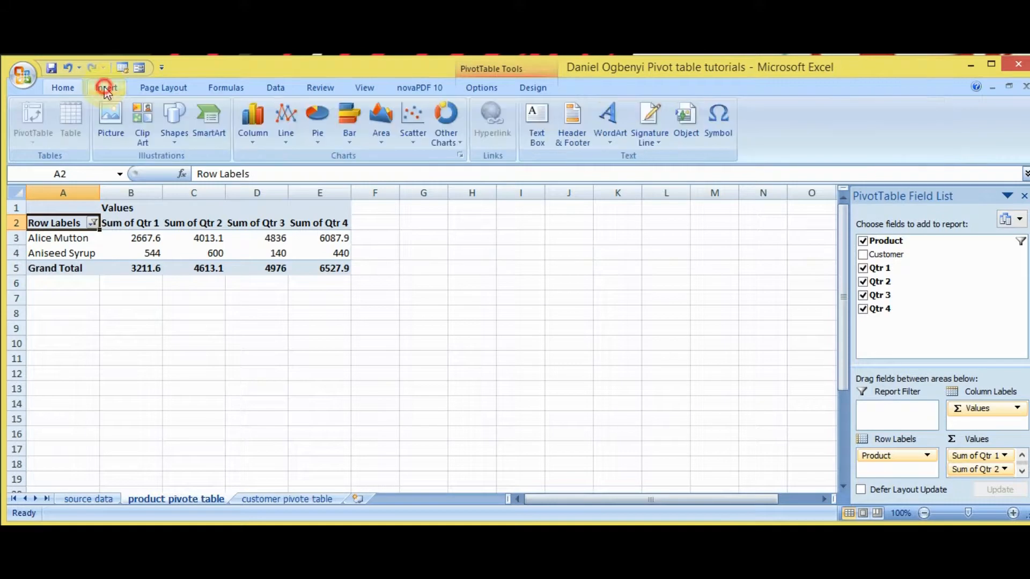
click(252, 135)
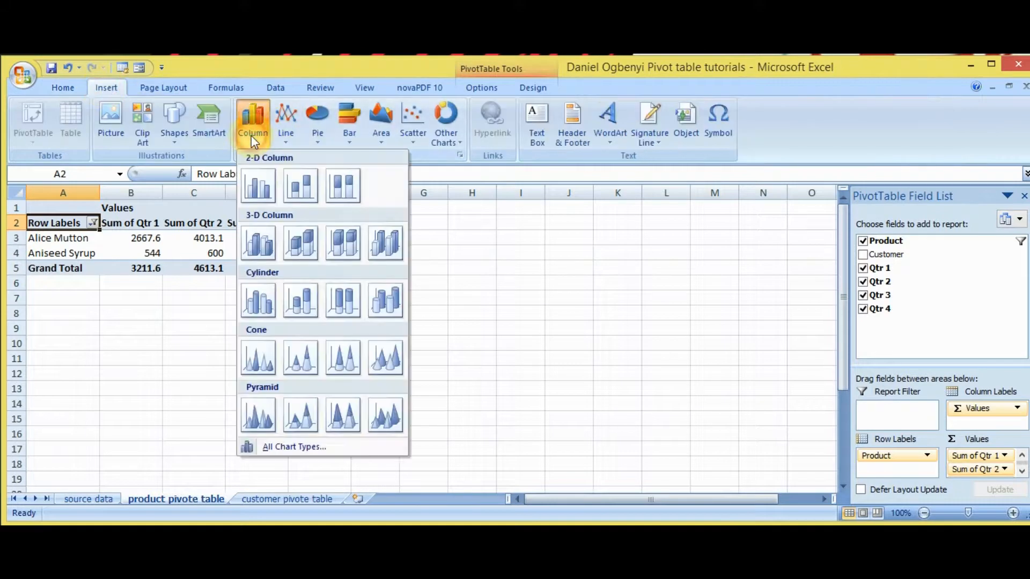
click(259, 184)
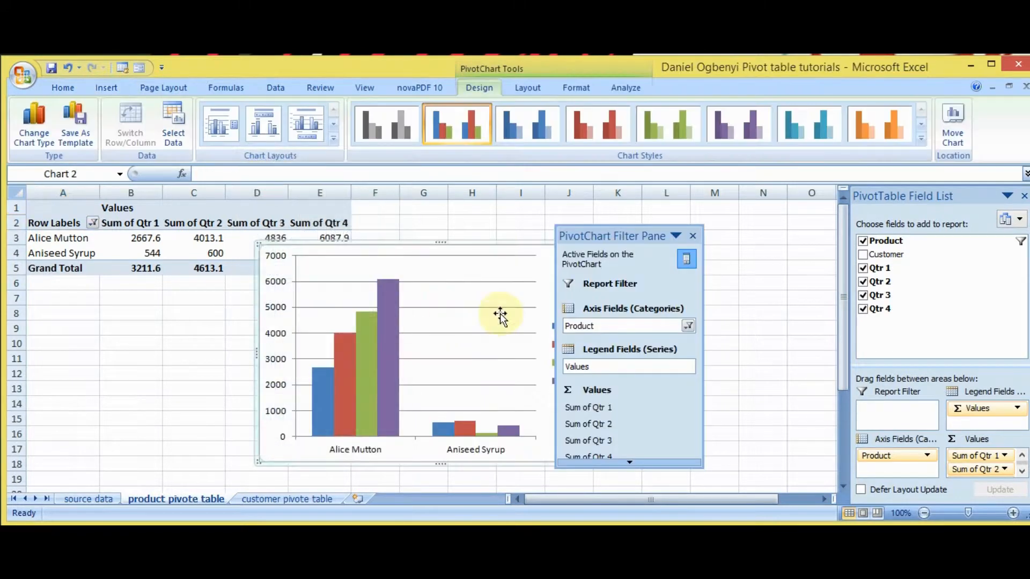
click(357, 368)
drag(347, 365, 347, 364)
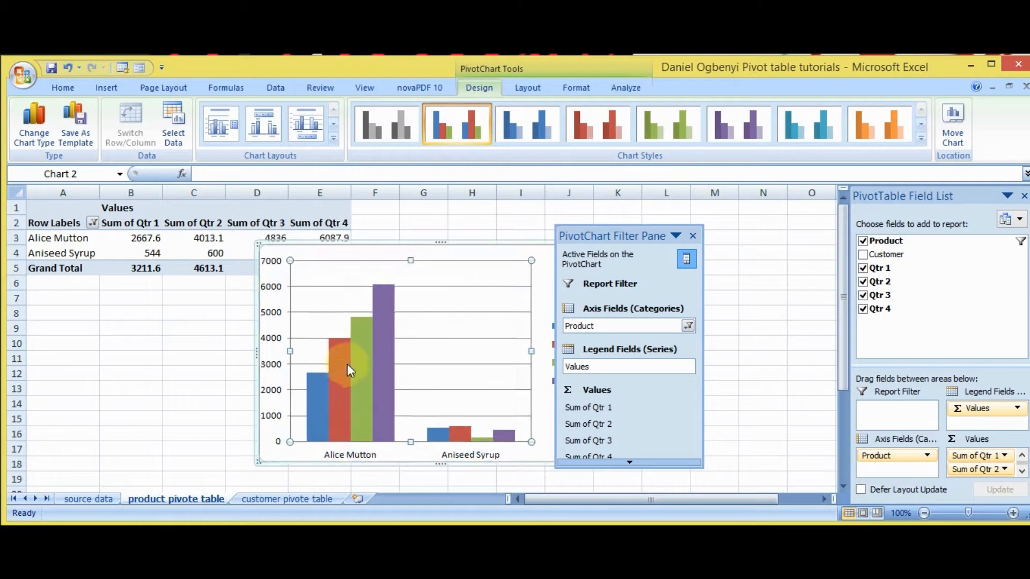
mouse_move(387, 340)
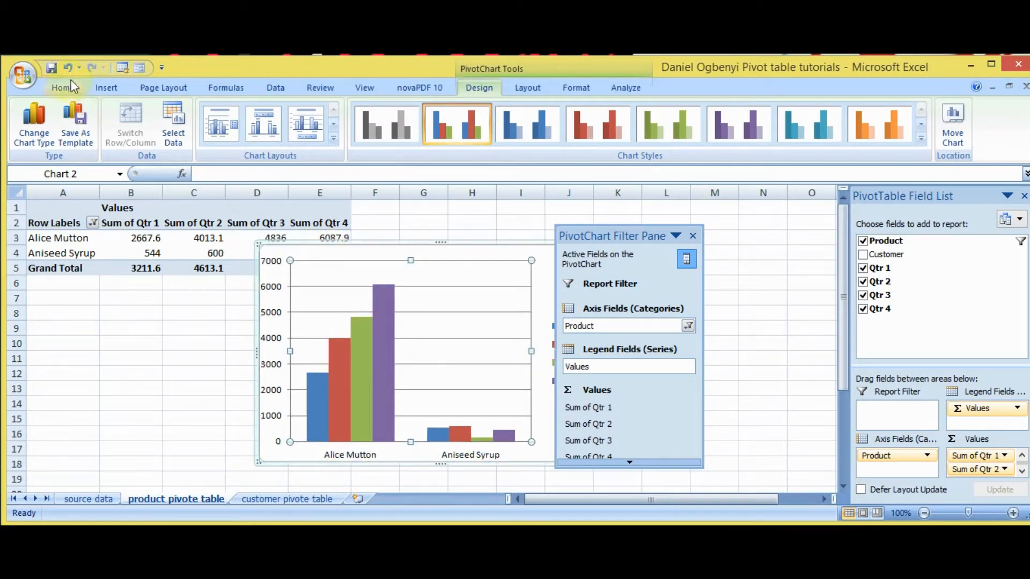
Undo the plot area shift and place the whole chart directly below the pivot table, clear of the PivotChart Filter Pane
click(228, 131)
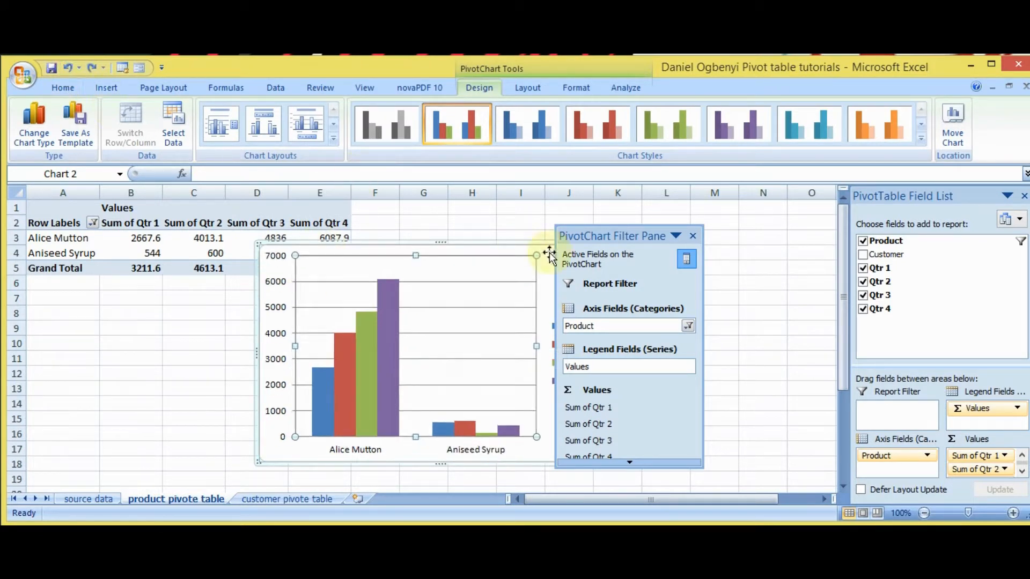
drag(647, 233, 800, 261)
drag(593, 257, 419, 291)
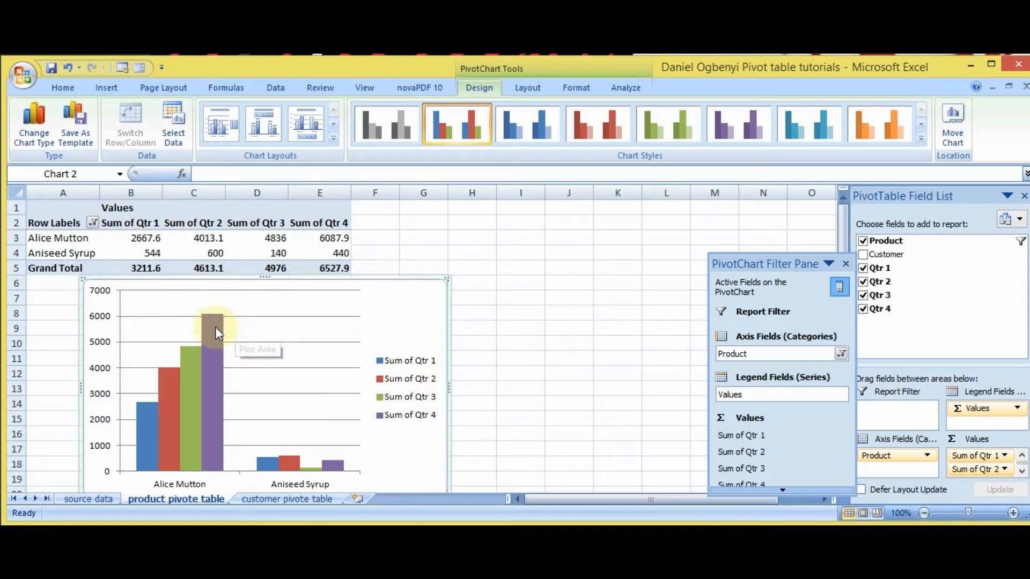
Examine the quarterly columns for Alice Mutton and Aniseed Syrup in the chart against their values in the pivot table
mouse_move(215, 338)
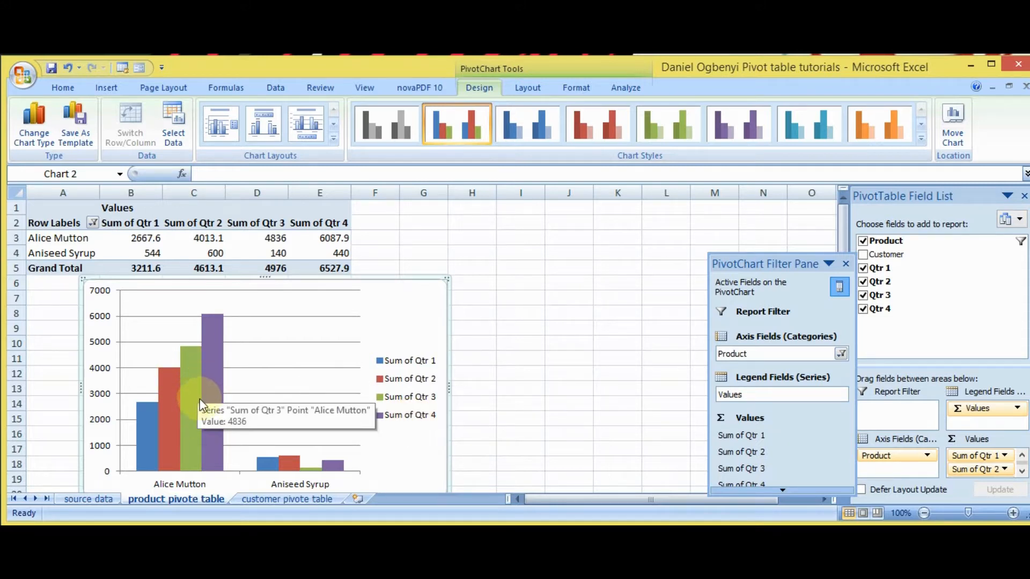
mouse_move(205, 391)
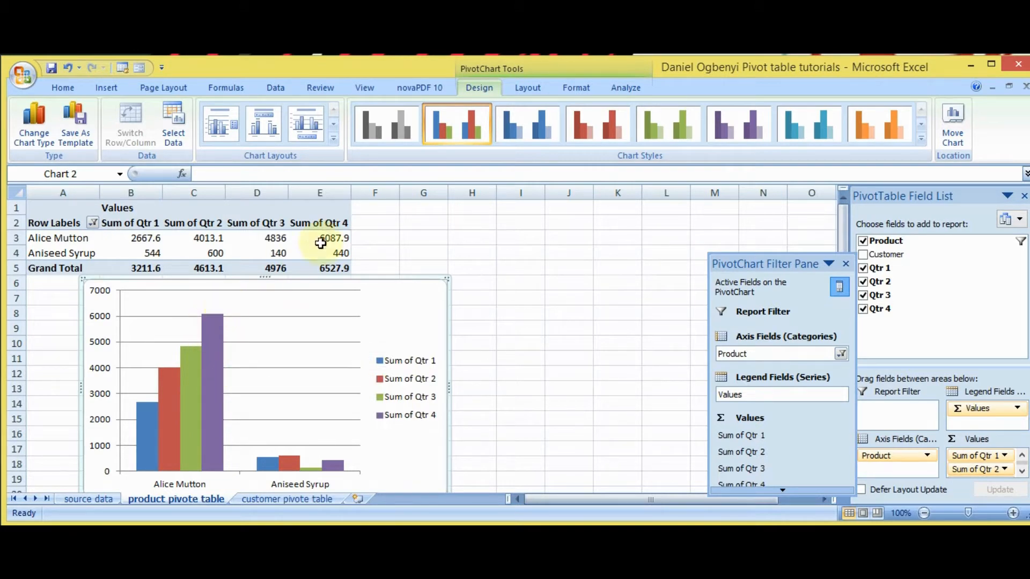
mouse_move(329, 241)
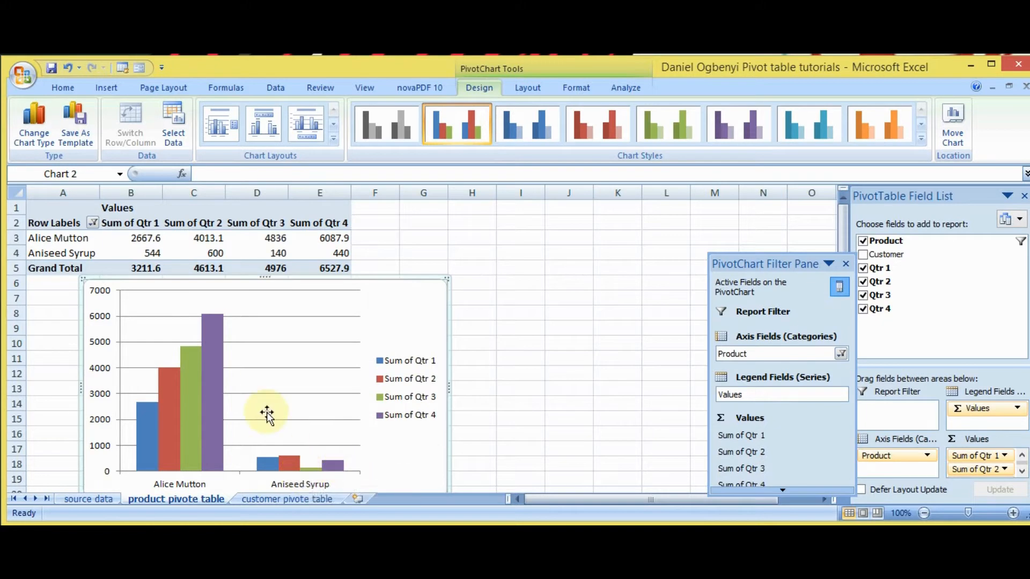
mouse_move(294, 468)
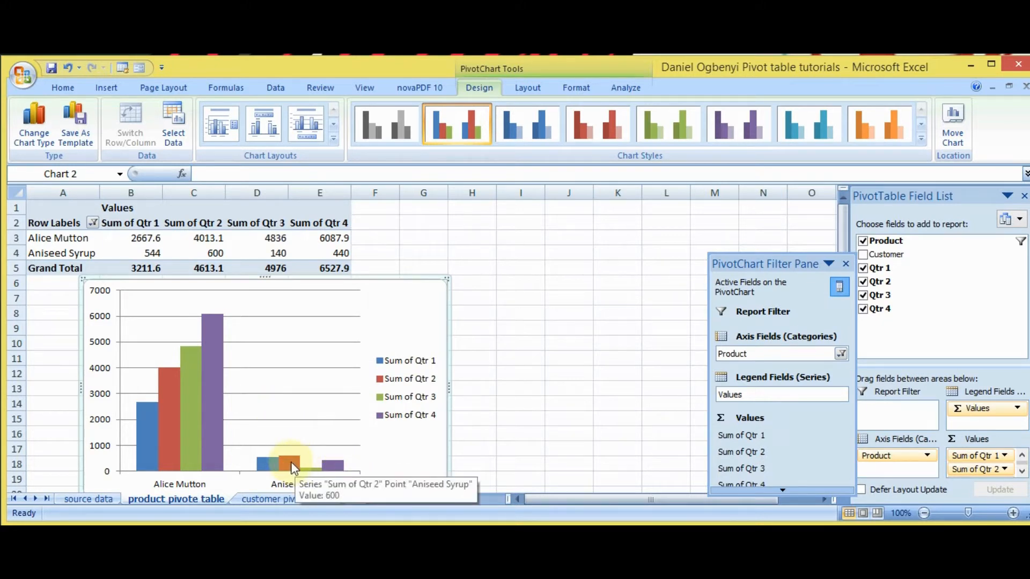